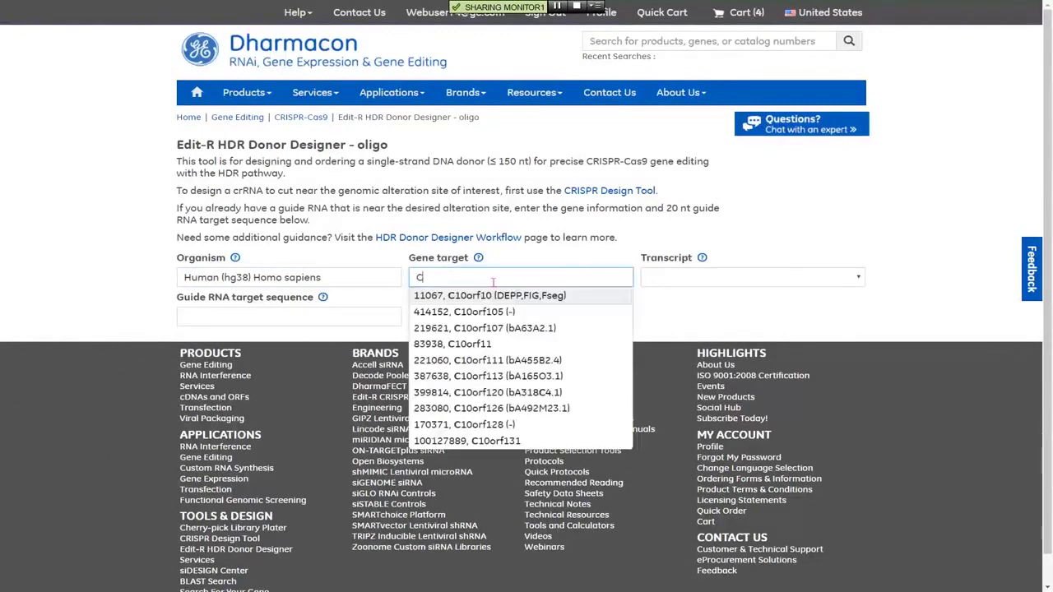
# Step: Set the gene target to CDKN1A (1026) and keep the transcript NM_000389.4
pyautogui.write('N')
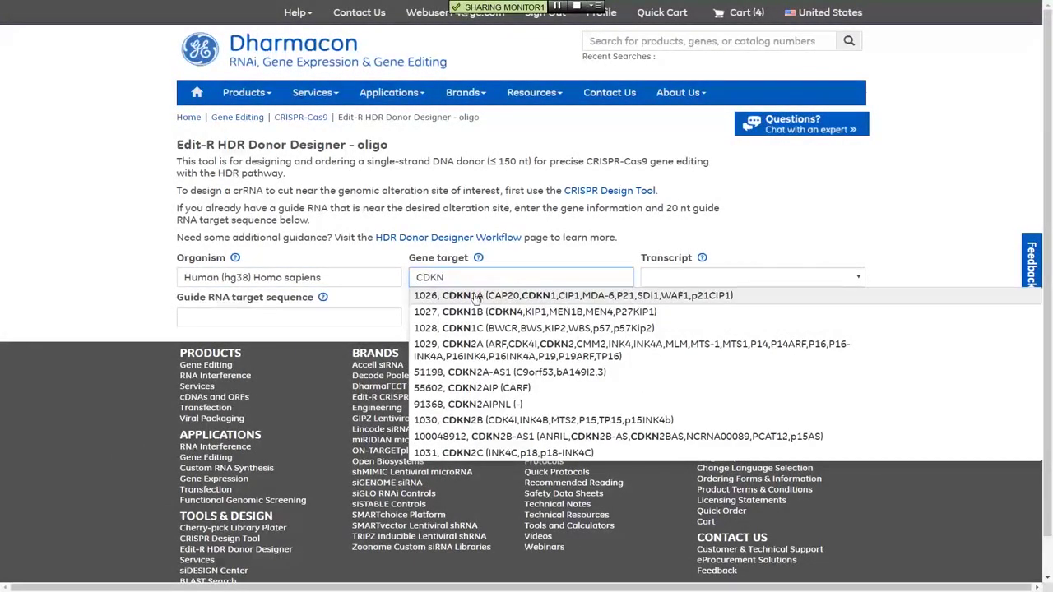
pyautogui.click(480, 295)
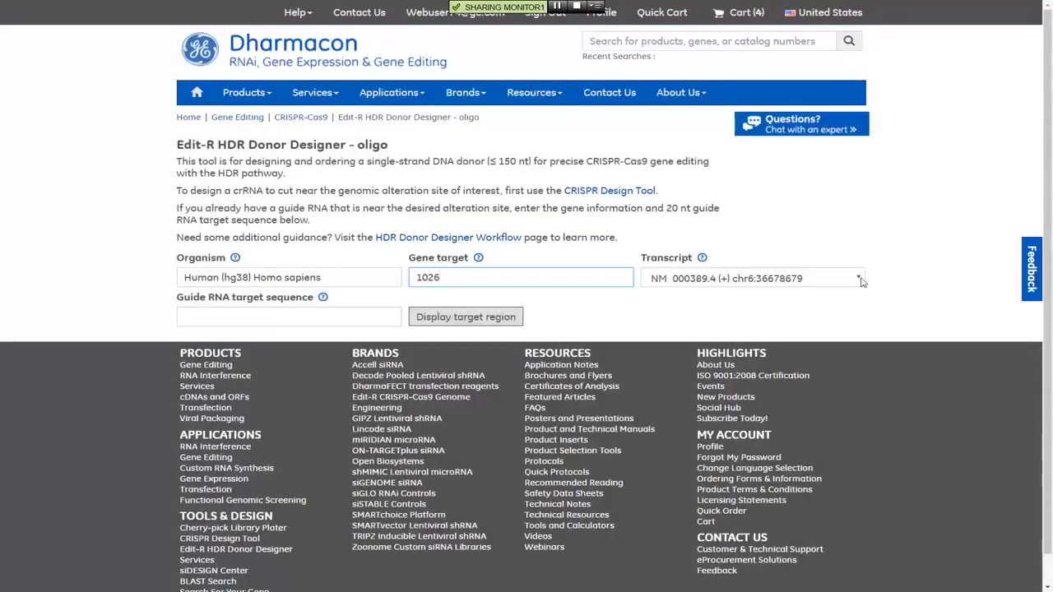
pyautogui.click(859, 281)
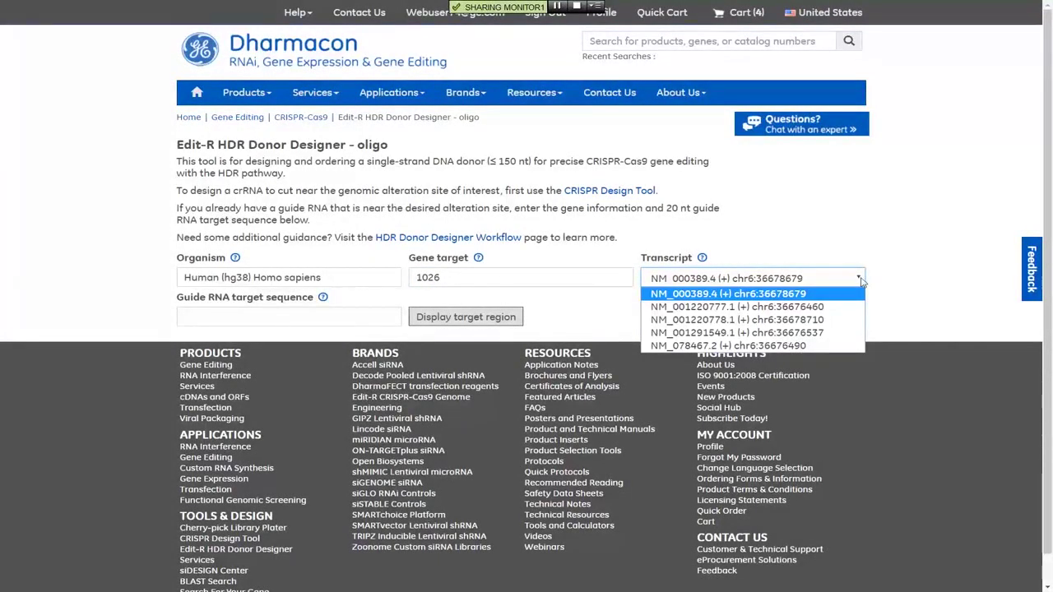
pyautogui.click(861, 281)
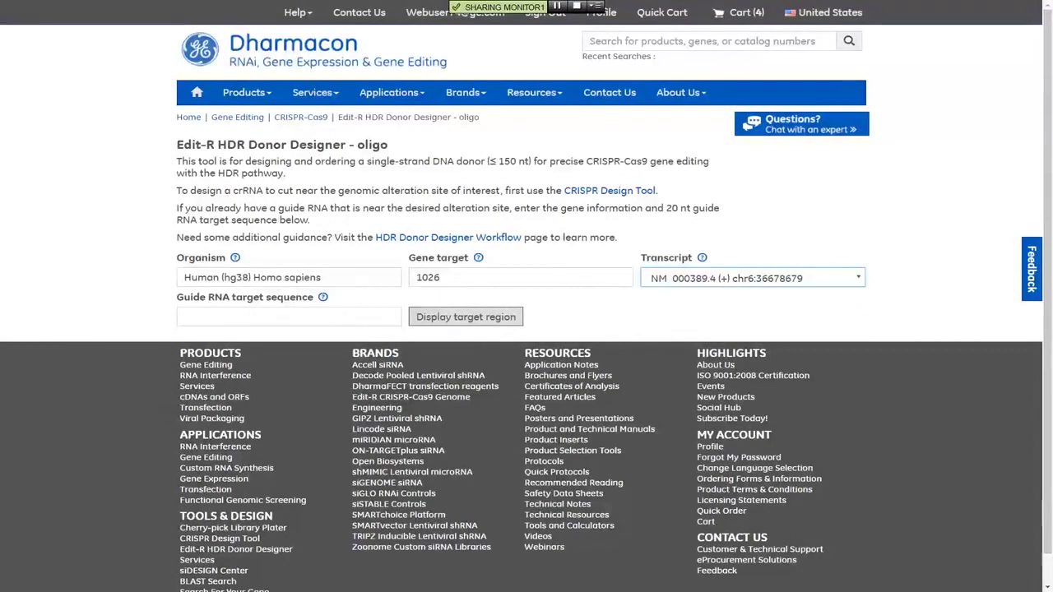
# Step: Enter the guide RNA target sequence ATCCCCAGCCGGTTCTGACA and display its target region
pyautogui.click(295, 319)
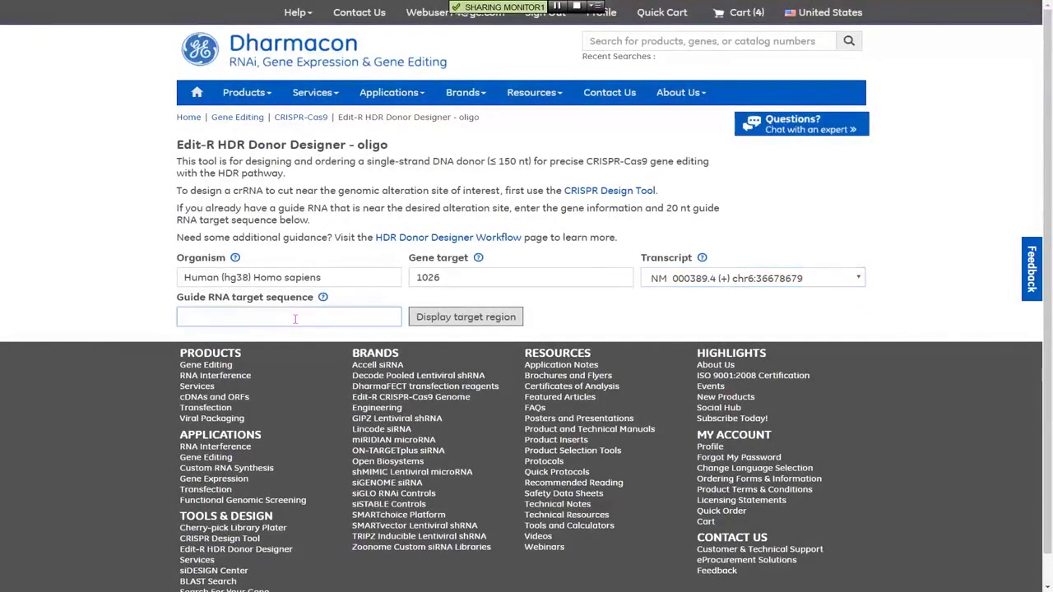
pyautogui.write('ATCCCCAGCCGGTTCTGACA')
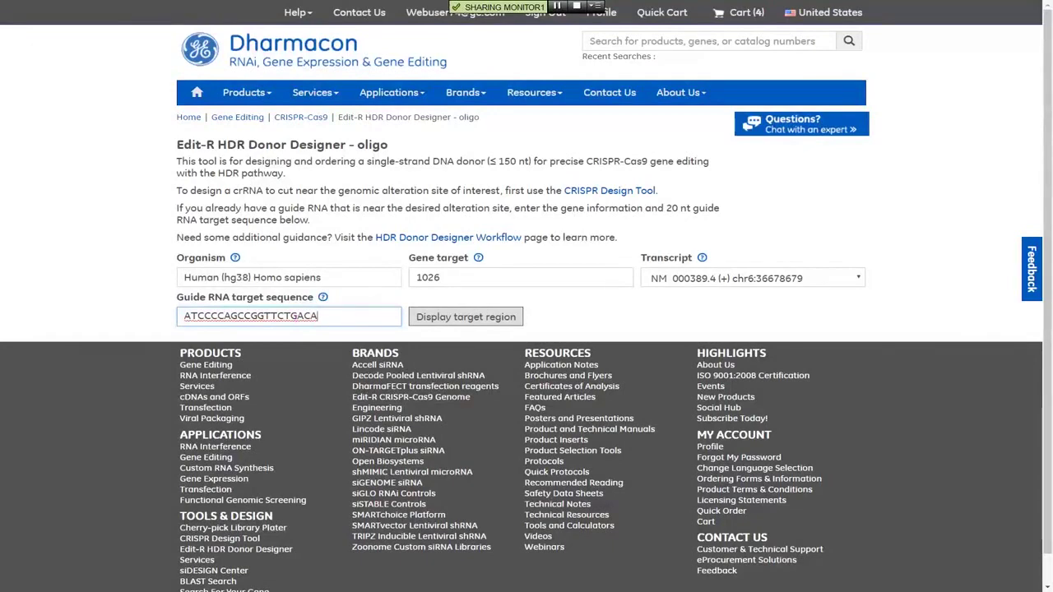
pyautogui.click(467, 318)
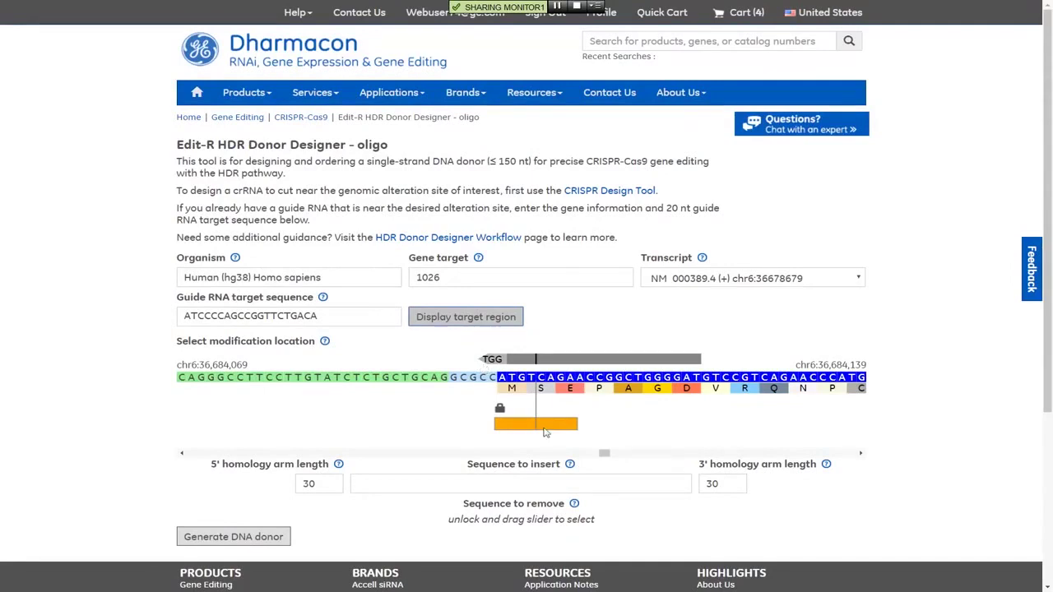
# Step: Place the modification site directly after the ATG start codon, insert the sequence A, and generate the DNA donor
pyautogui.moveTo(543, 432)
pyautogui.mouseDown()
pyautogui.moveTo(529, 432)
pyautogui.moveTo(541, 423)
pyautogui.mouseUp()
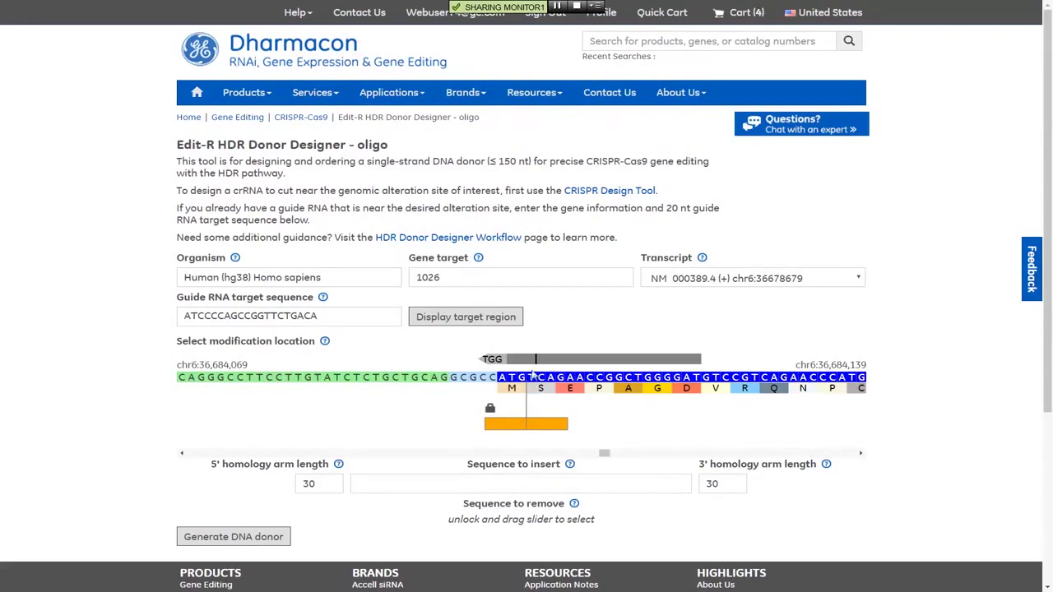
pyautogui.click(526, 488)
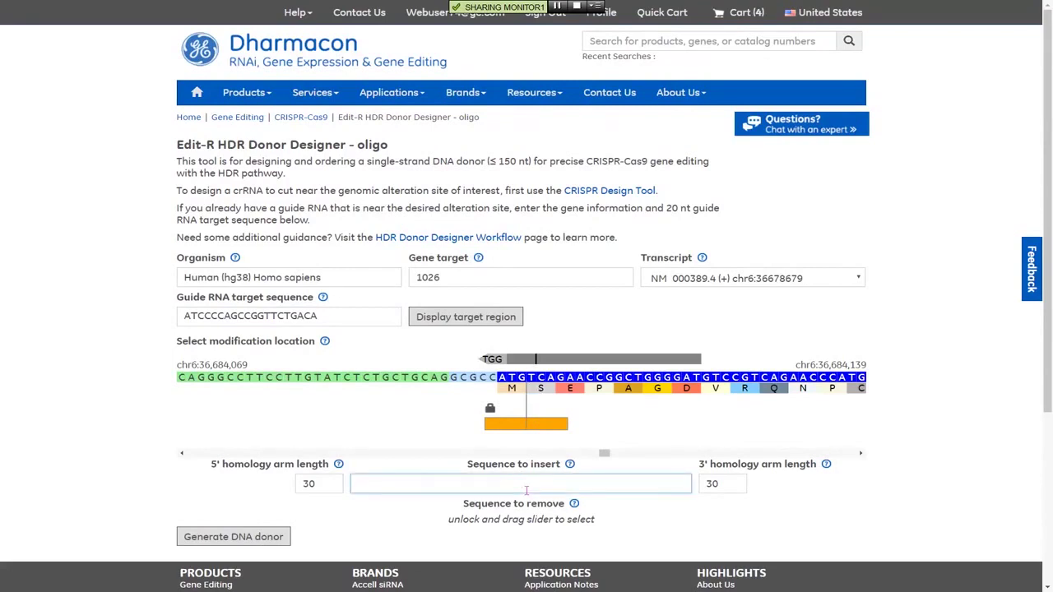
pyautogui.write('A')
pyautogui.click(237, 539)
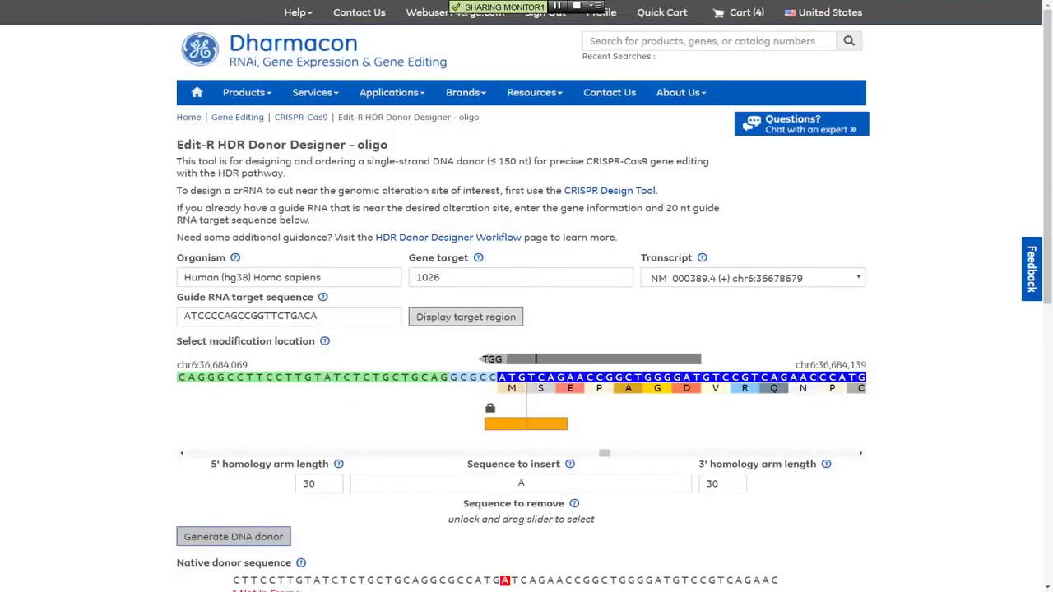
# Step: Unlock the modification slider and widen it by one base to remove the T after the start codon
pyautogui.scroll(-3, 527, 329)
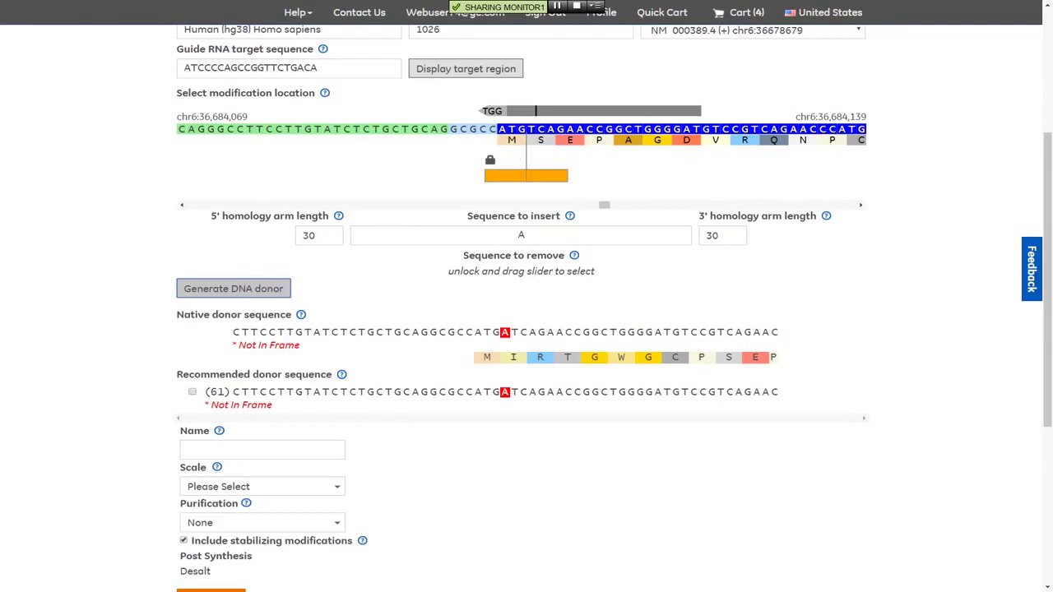
pyautogui.click(491, 162)
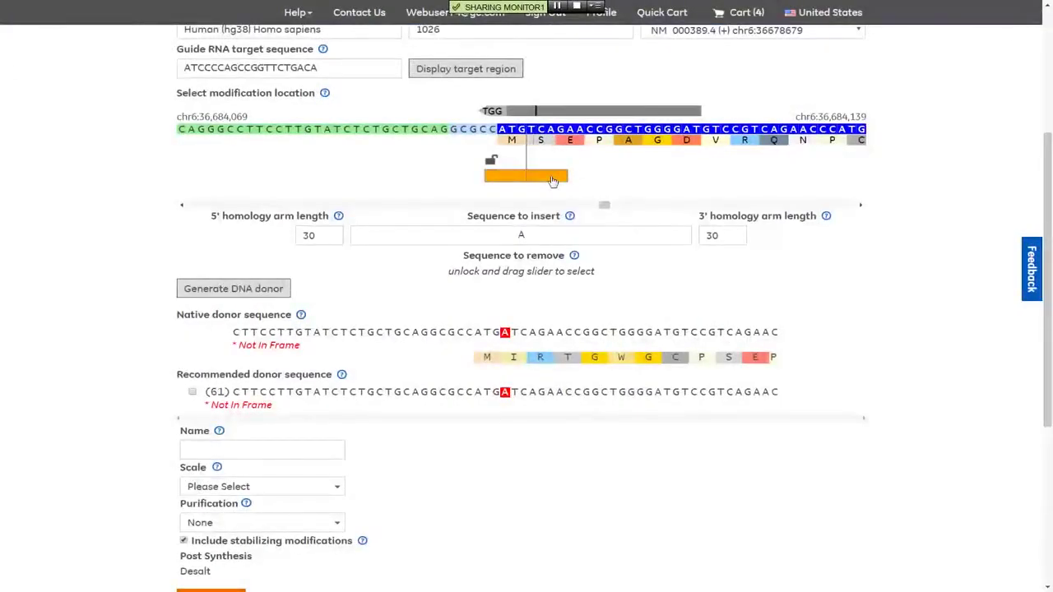
pyautogui.moveTo(552, 181); pyautogui.dragTo(563, 181)
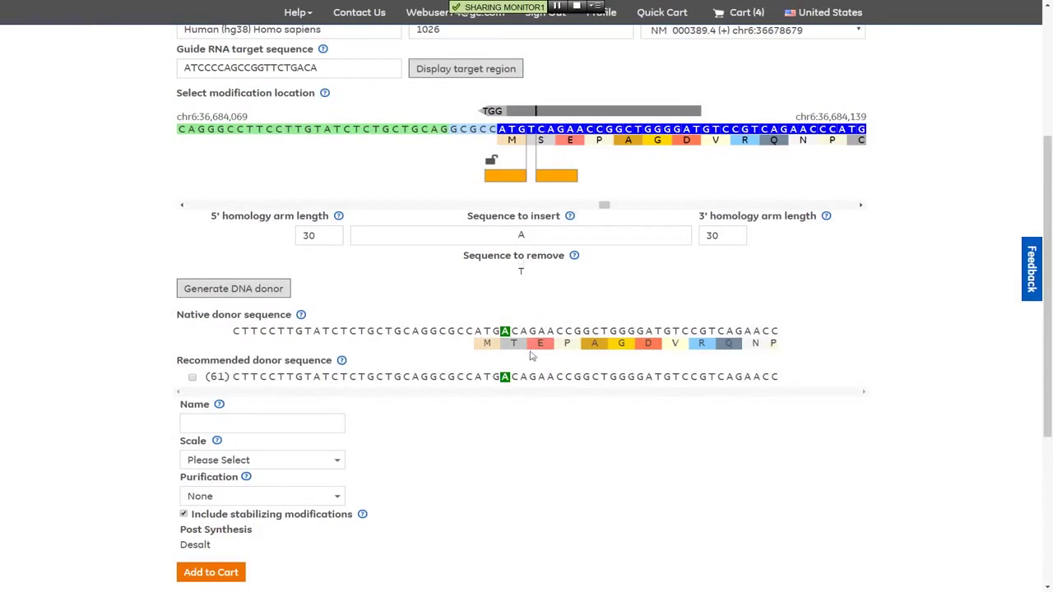
# Step: Select the recommended donor sequence and name it "CDKN1a donor 1"
pyautogui.click(192, 379)
pyautogui.click(223, 426)
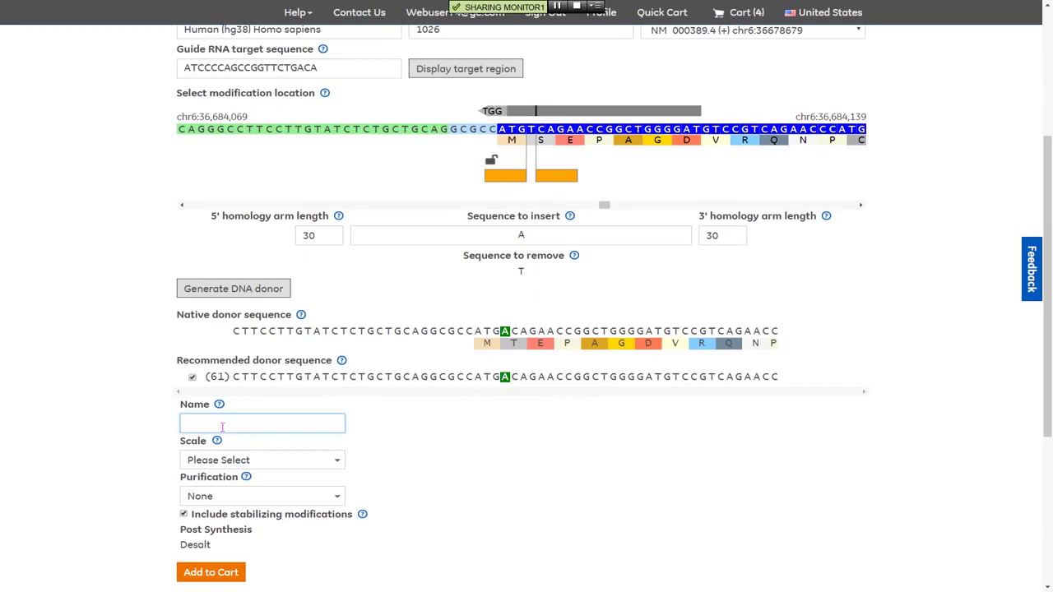
pyautogui.write('CDKN1a donor 1')
# Step: Set the donor's scale to 0.05 µmol and leave purification at None with stabilizing modifications included
pyautogui.click(338, 461)
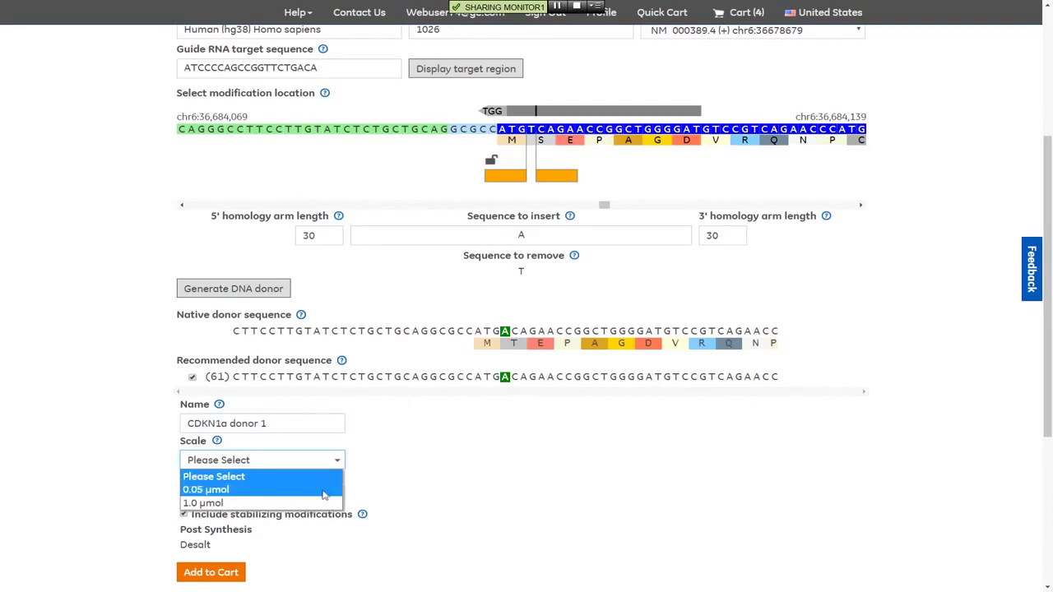
pyautogui.click(323, 491)
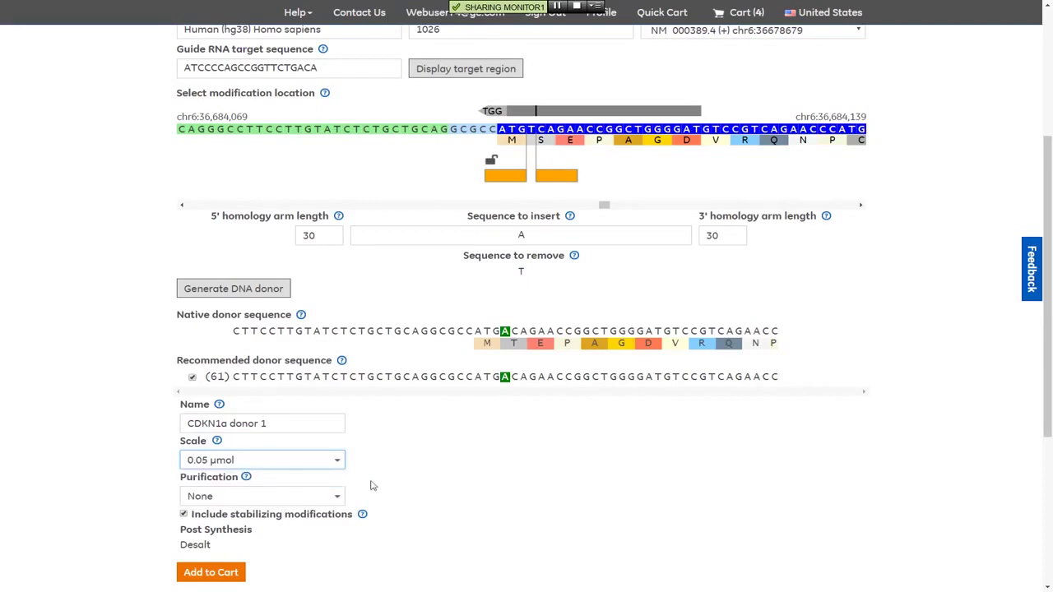
pyautogui.click(338, 498)
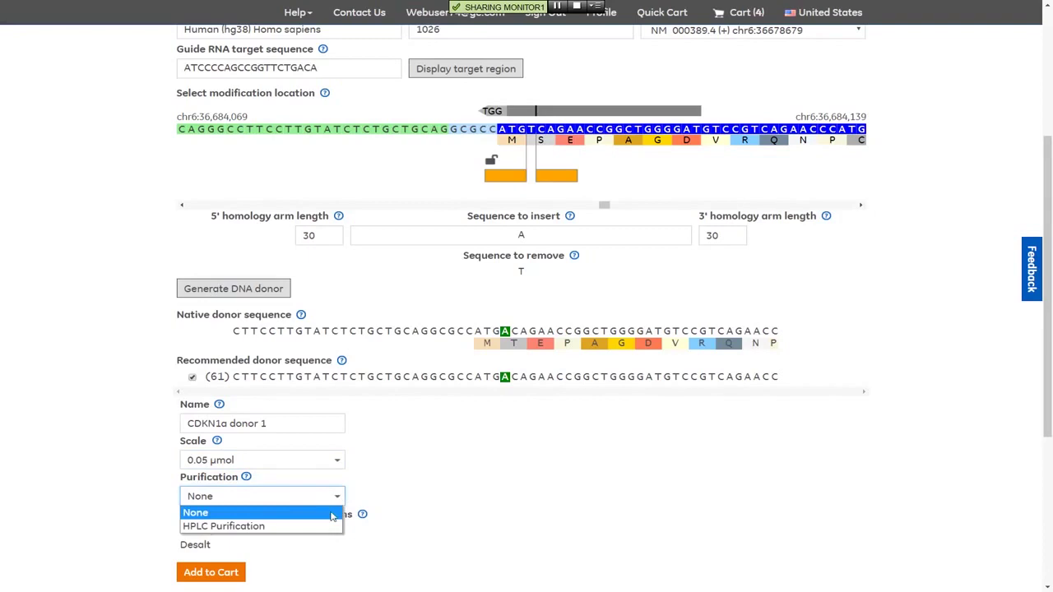
pyautogui.click(331, 513)
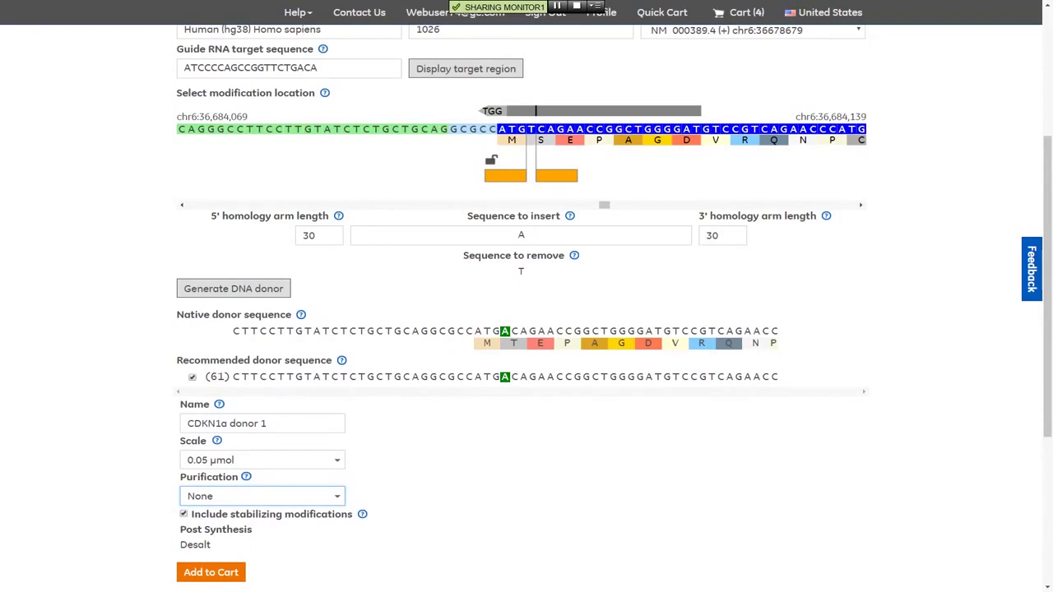
pyautogui.click(362, 515)
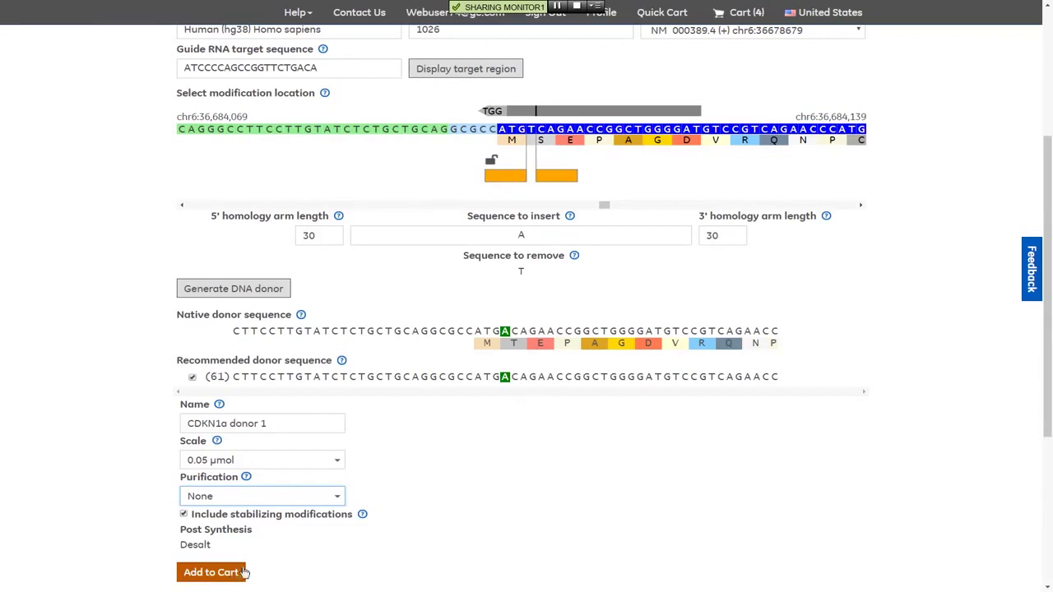
# Step: Copy the guide sequence GCGCCTGCAGCAGAGATACA from the design list on the CRISPR Design Tool page
pyautogui.scroll(1, 442, 534)
pyautogui.scroll(1, 442, 534)
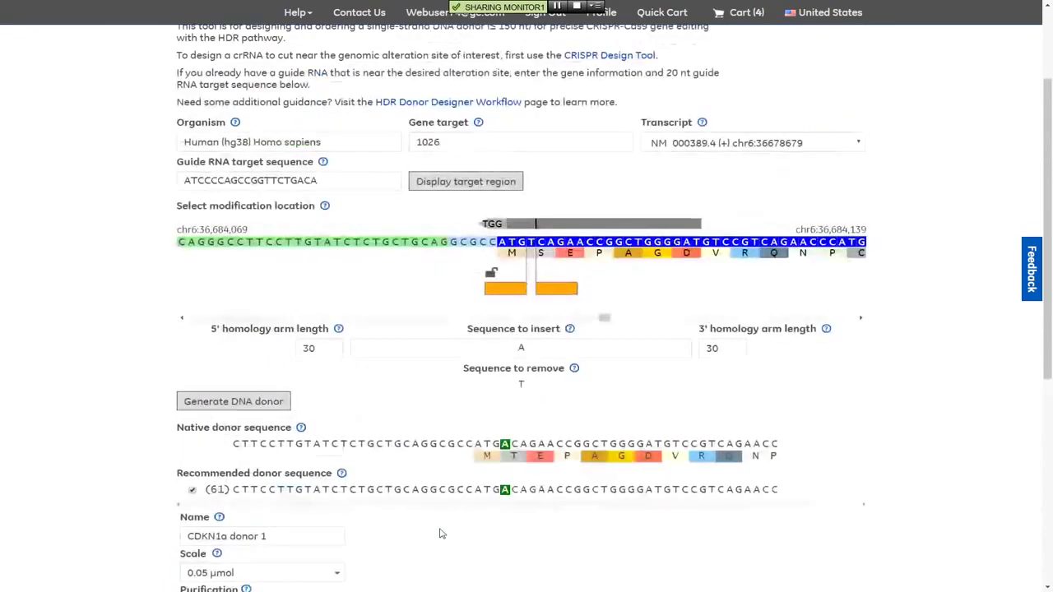
pyautogui.press('F11')
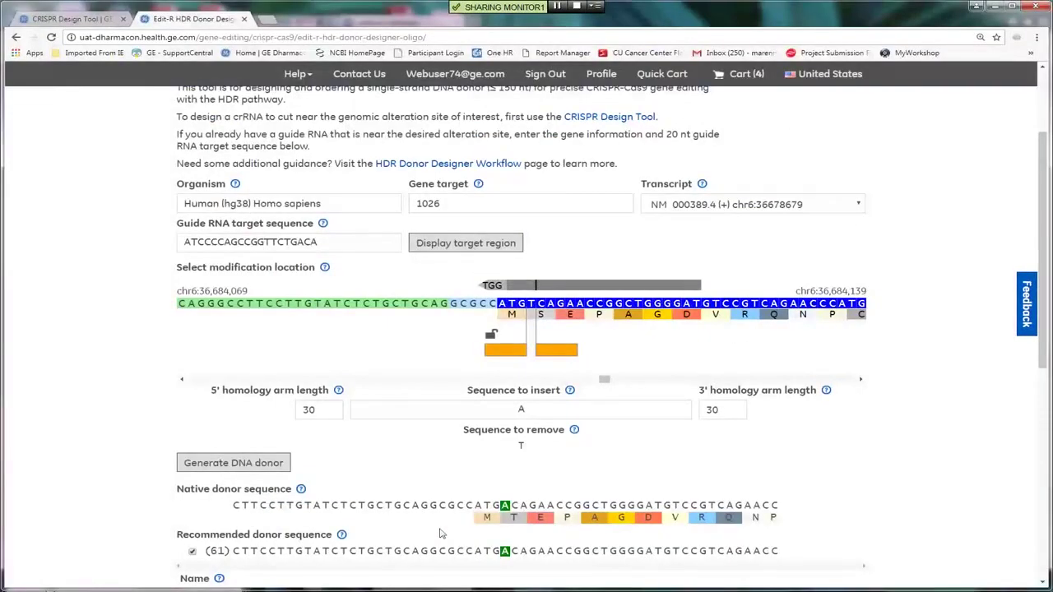
pyautogui.click(70, 20)
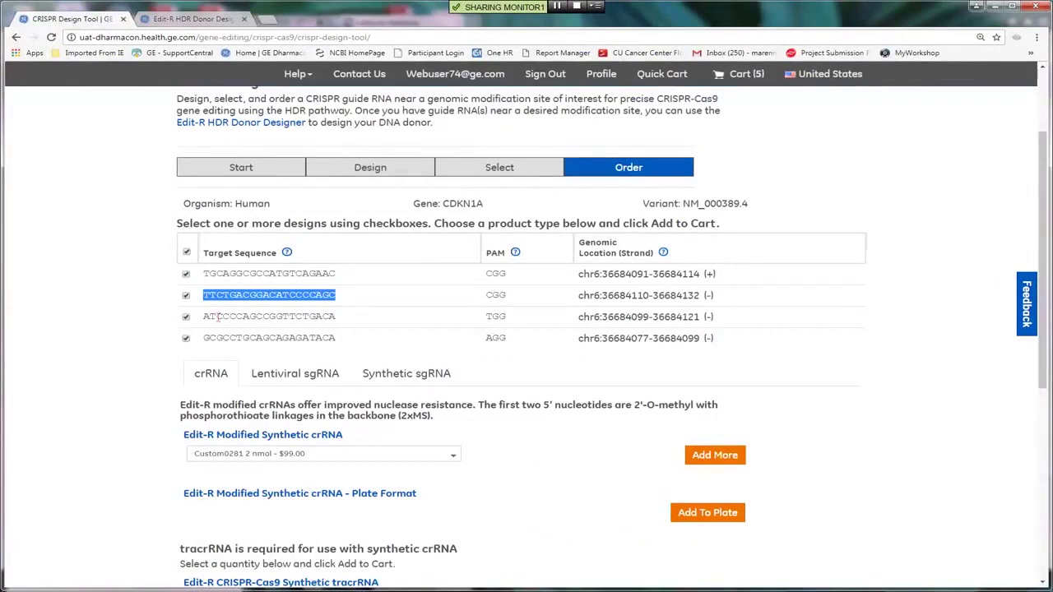
pyautogui.moveTo(205, 338); pyautogui.dragTo(336, 339)
pyautogui.hotkey('ctrl', 'c')
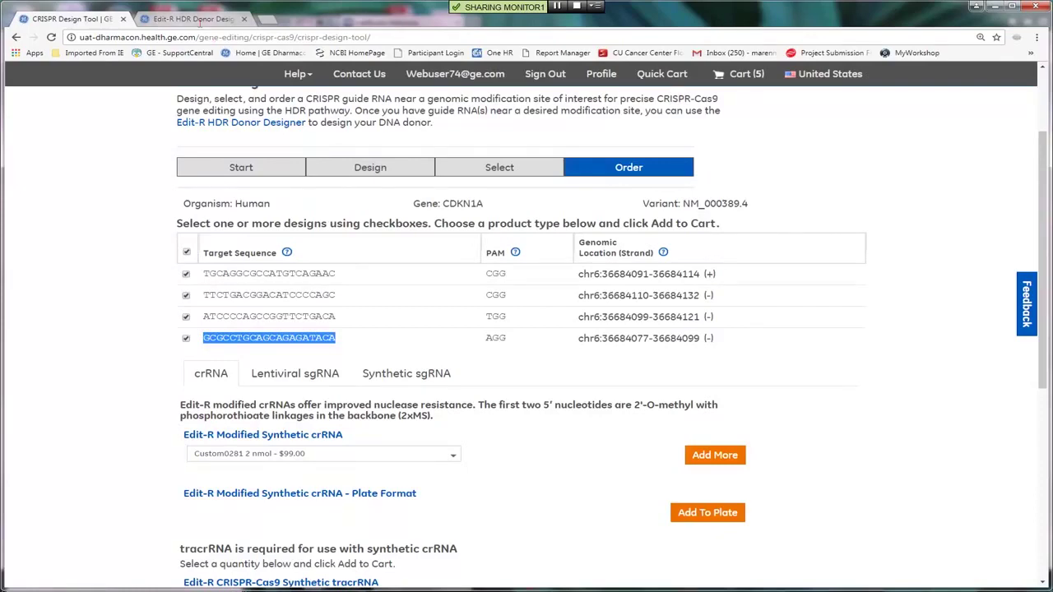
# Step: Replace the HDR Donor Designer's guide RNA target sequence with GCGCCTGCAGCAGAGATACA and display the target region
pyautogui.click(196, 18)
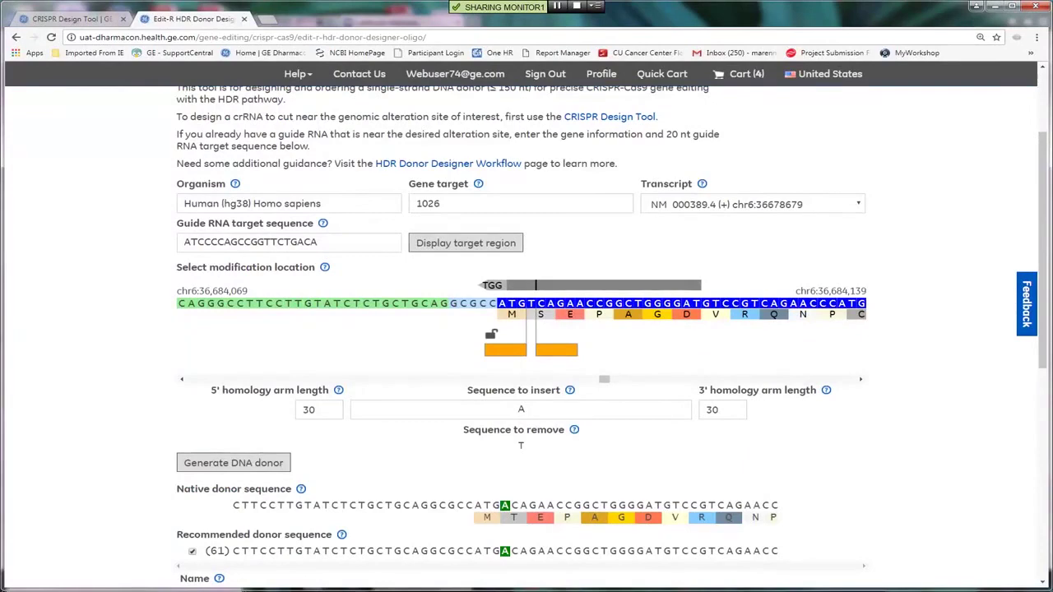
pyautogui.press('F11')
pyautogui.moveTo(189, 186); pyautogui.dragTo(337, 194)
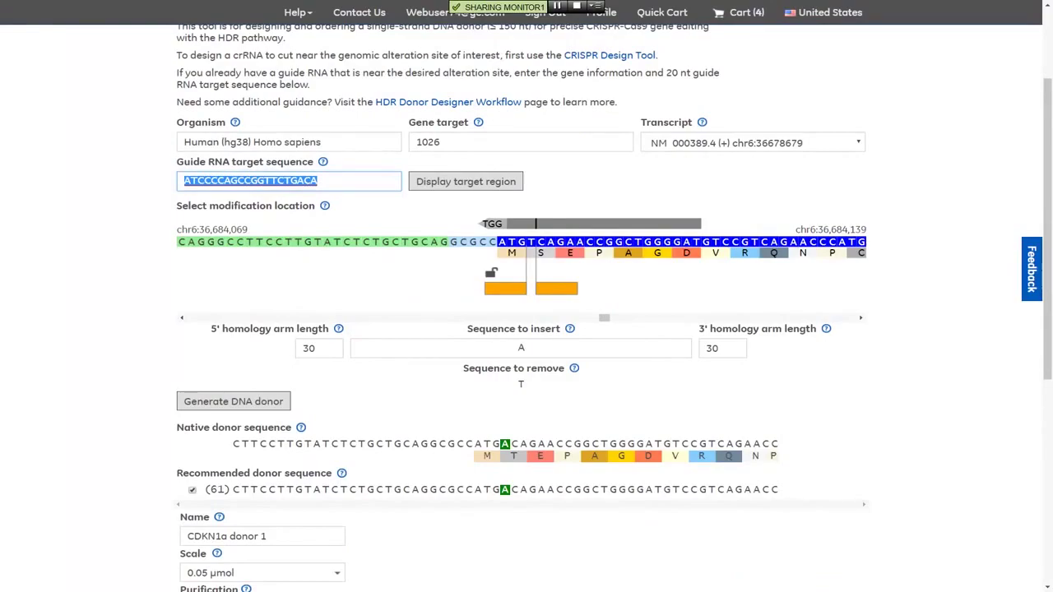
pyautogui.hotkey('ctrl', 'v')
pyautogui.click(413, 176)
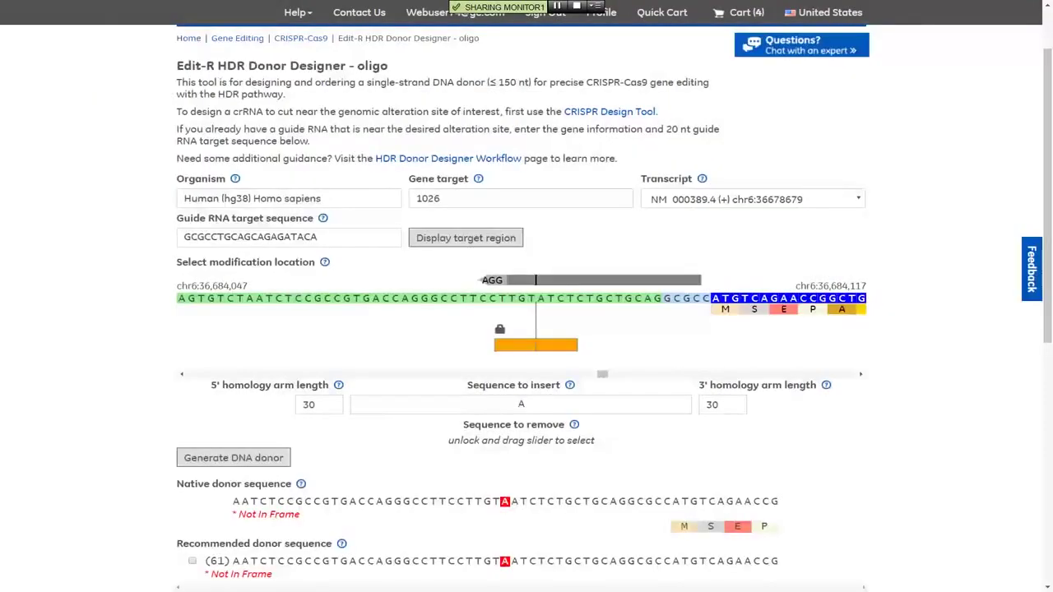
# Step: Move the modification site to directly after the ATG start codon and unlock the slider to remove the following T
pyautogui.click(740, 297)
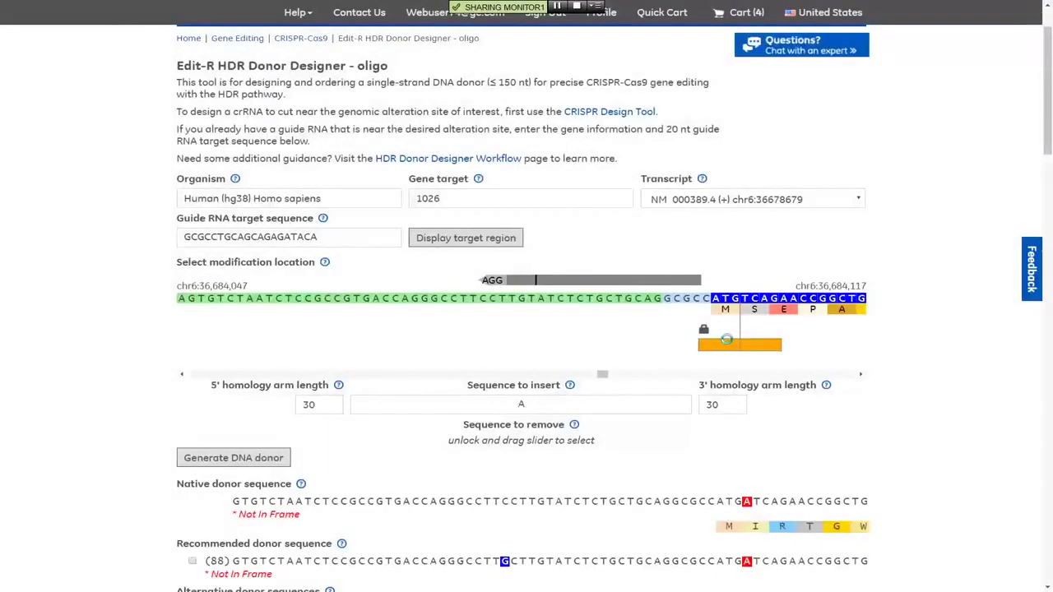
pyautogui.click(704, 330)
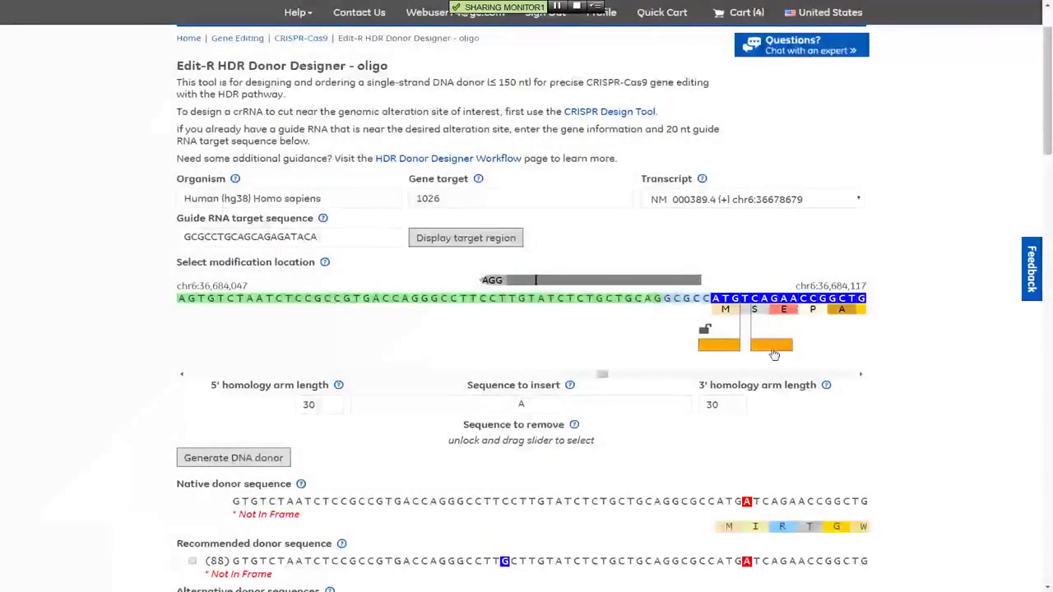
pyautogui.moveTo(757, 345); pyautogui.dragTo(774, 354)
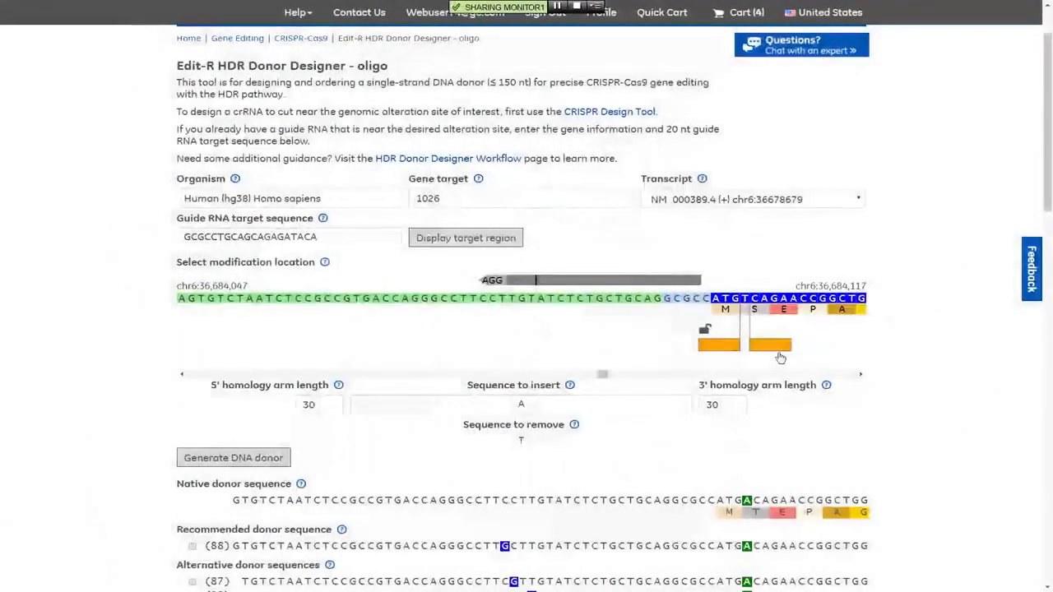
# Step: Select the recommended 88 nt donor sequence for the new guide, and stop sharing the monitor
pyautogui.scroll(-1, 821, 394)
pyautogui.scroll(-2, 821, 394)
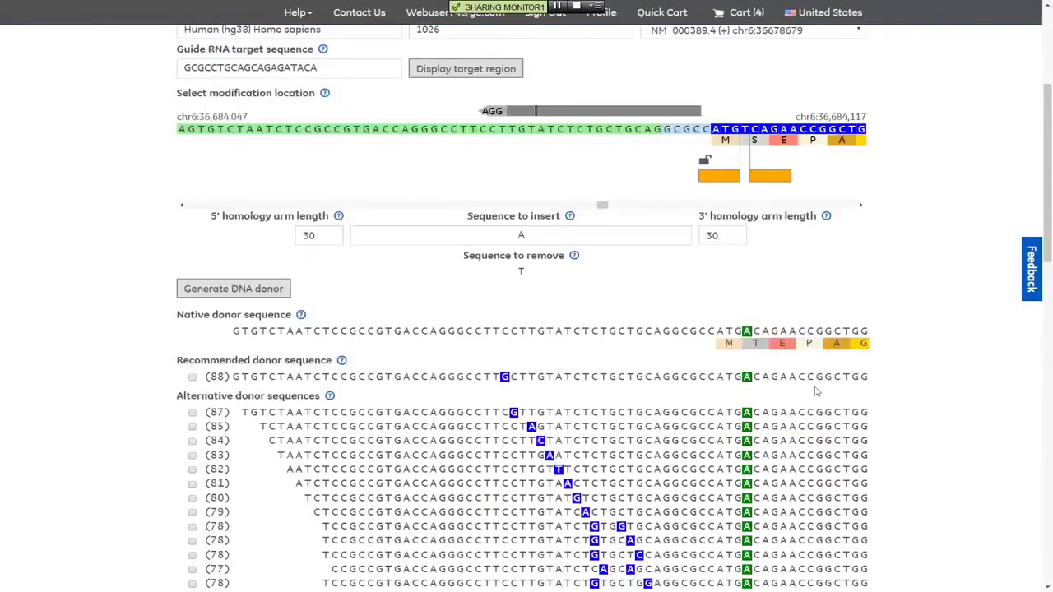
pyautogui.scroll(-1, 821, 394)
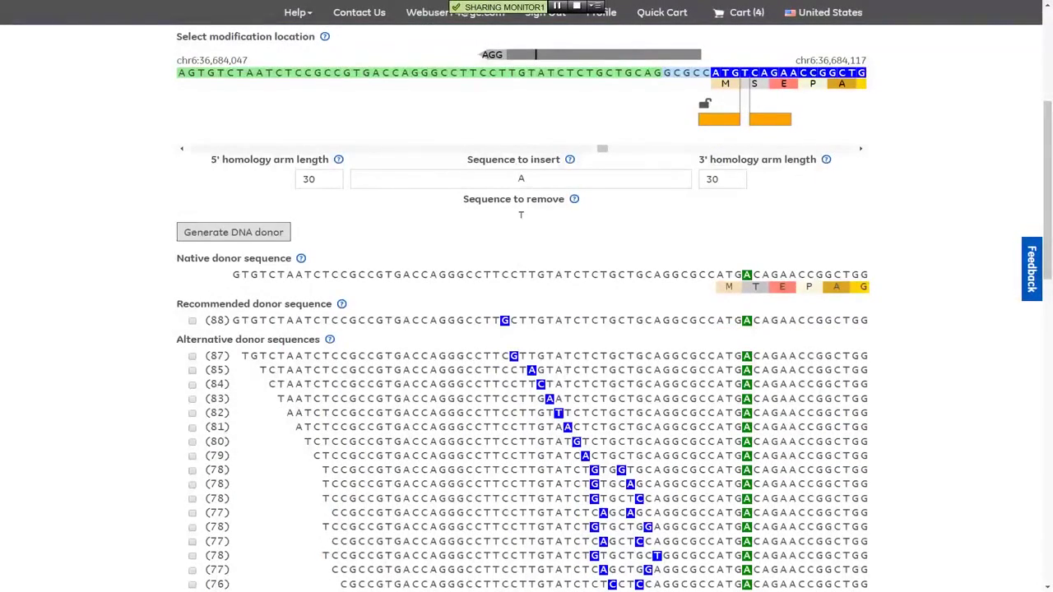
pyautogui.click(192, 321)
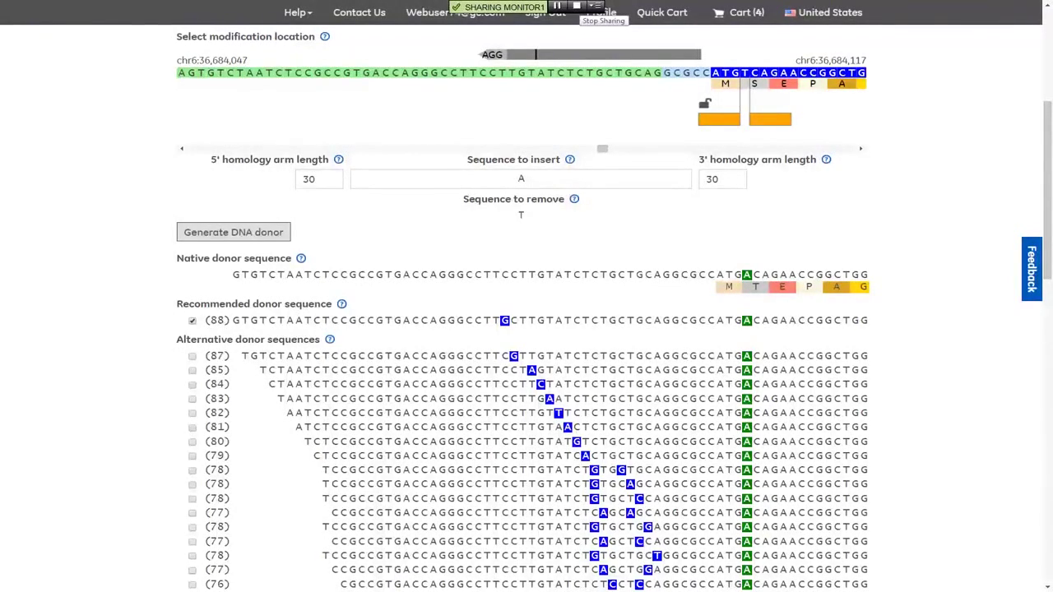
pyautogui.click(577, 6)
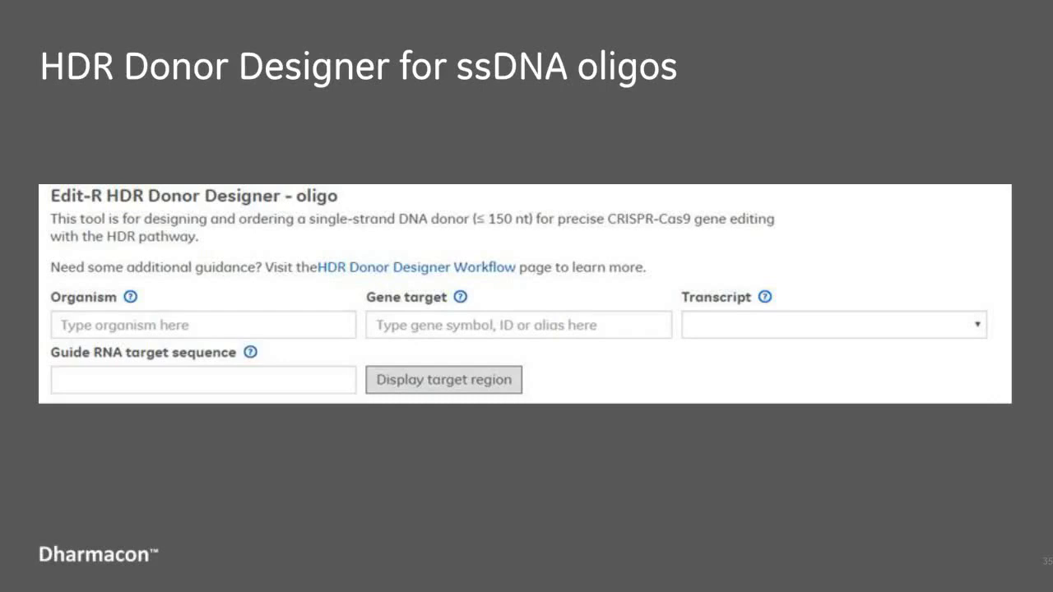